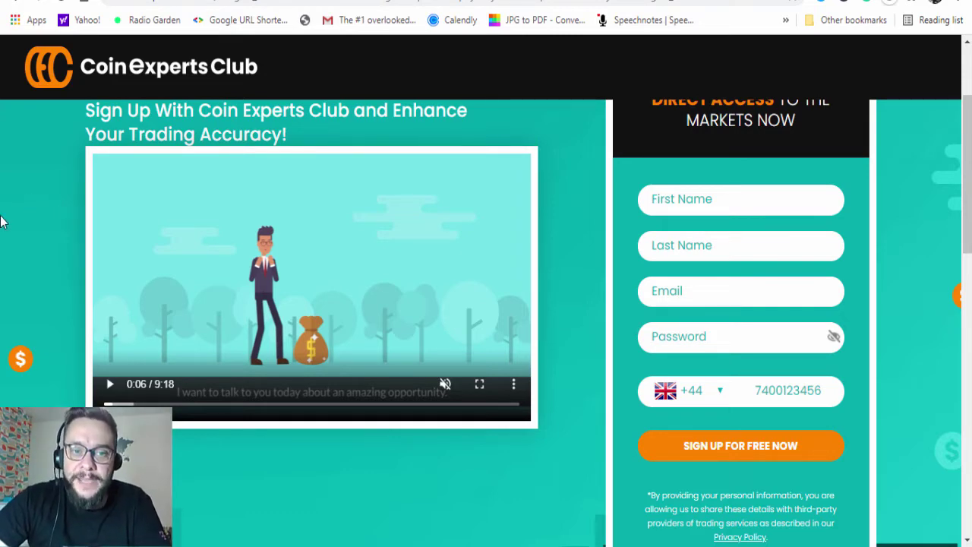
Open CoinMarketCap's Bitcoin price page in a new tab
{"action": "scroll", "coordinate": [59, 225], "scroll_direction": "up", "scroll_amount": 2}
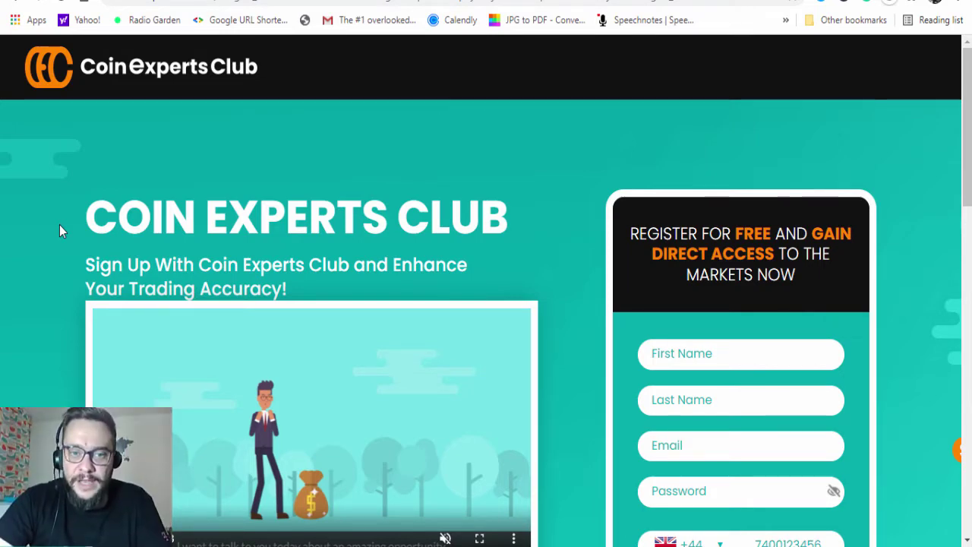
{"action": "scroll", "coordinate": [69, 250], "scroll_direction": "down", "scroll_amount": 5}
{"action": "scroll", "coordinate": [85, 307], "scroll_direction": "down", "scroll_amount": 5}
{"action": "scroll", "coordinate": [104, 319], "scroll_direction": "up", "scroll_amount": 15}
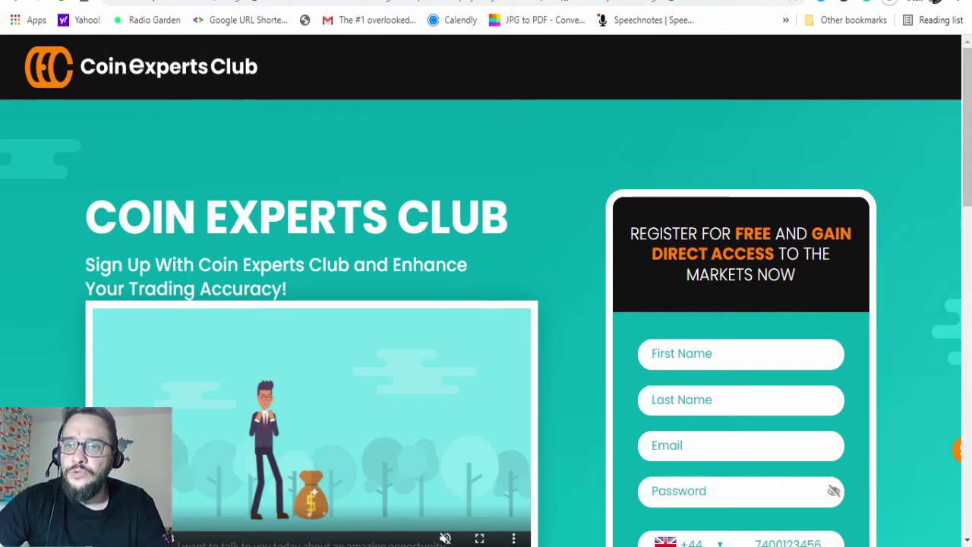
{"action": "key", "text": "Return"}
{"action": "type", "text": "c"}
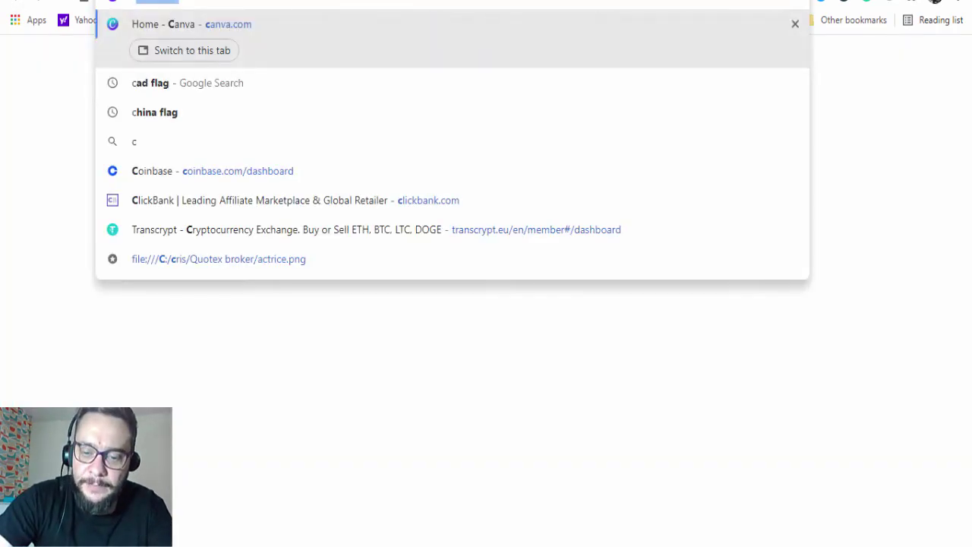
{"action": "type", "text": "oinmar"}
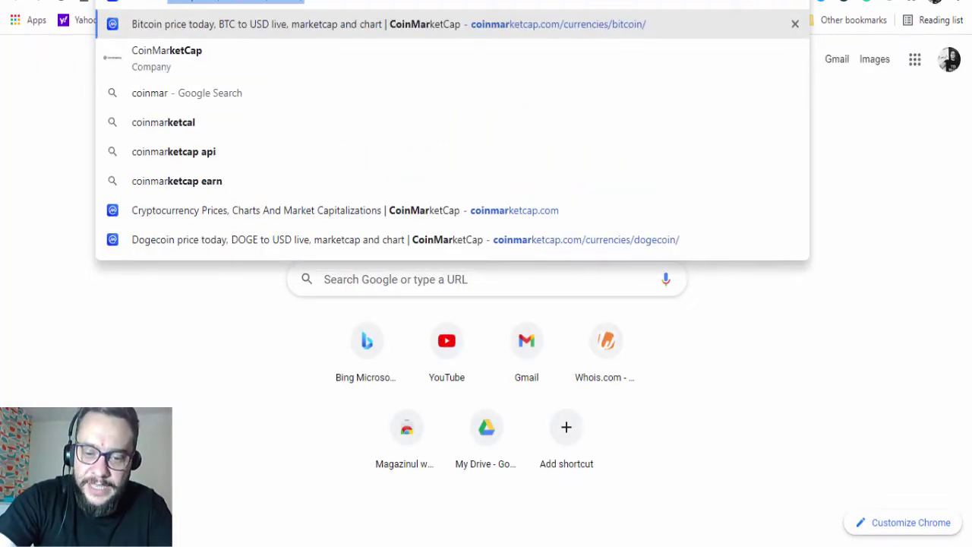
{"action": "left_click", "coordinate": [218, 30]}
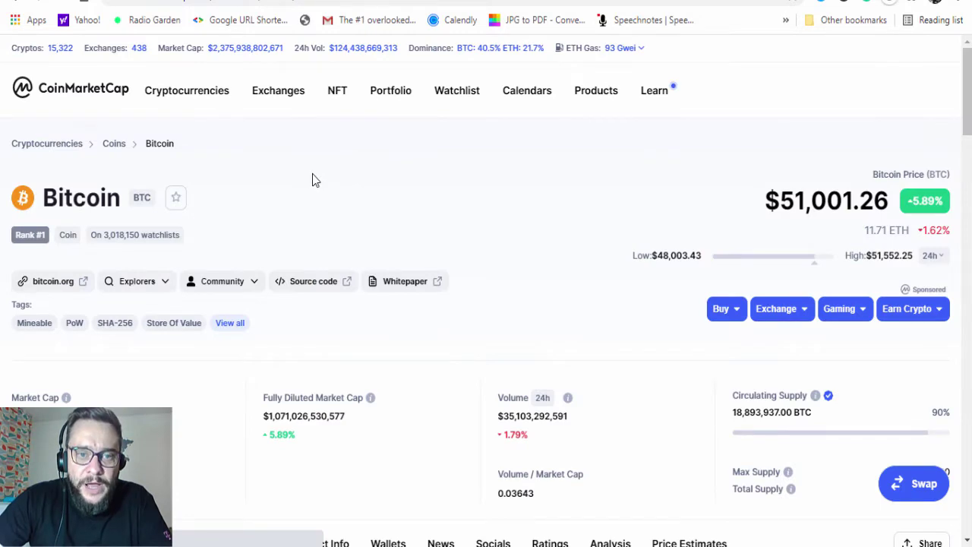
View Bitcoin's 7D chart, then 1D, and return to the Coin Experts Club tab
{"action": "scroll", "coordinate": [827, 313], "scroll_direction": "down", "scroll_amount": 7}
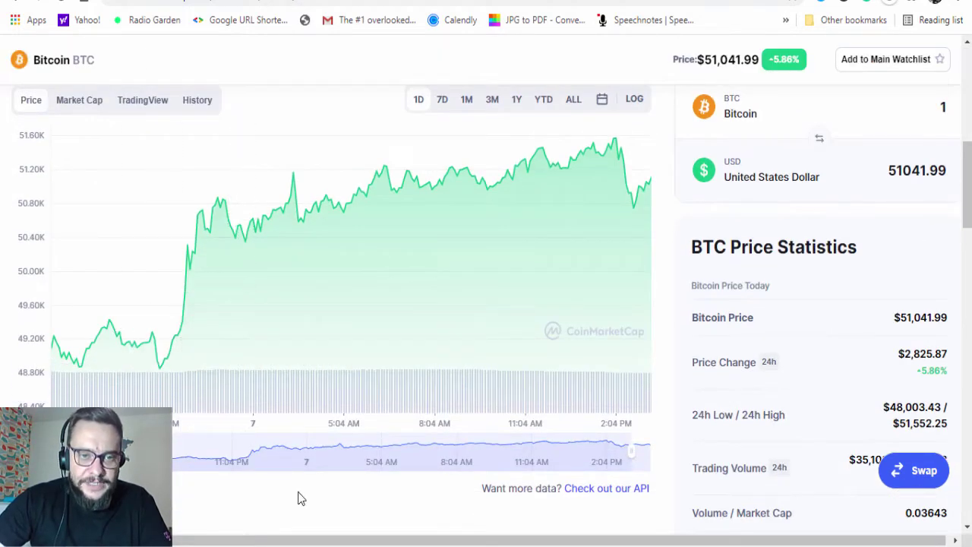
{"action": "scroll", "coordinate": [691, 300], "scroll_direction": "up", "scroll_amount": 2}
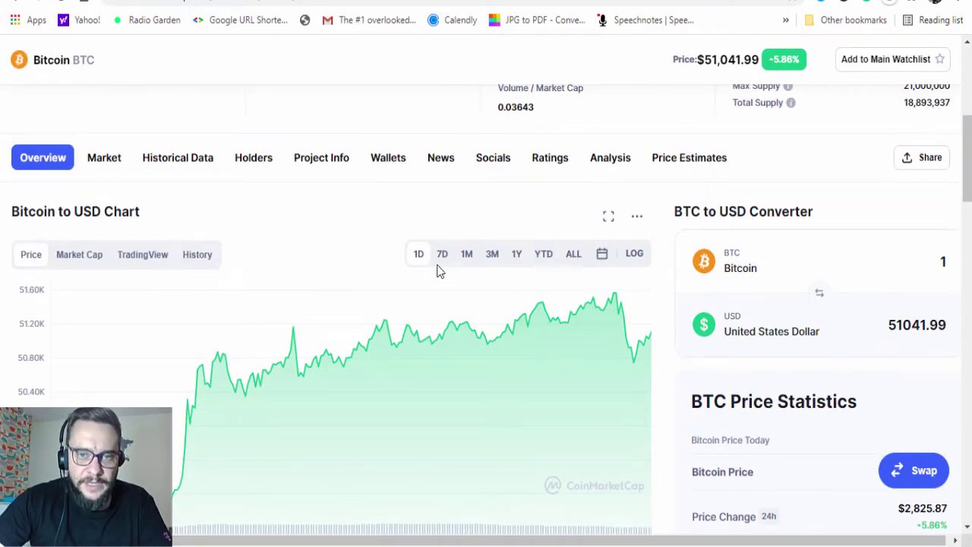
{"action": "left_click", "coordinate": [443, 260]}
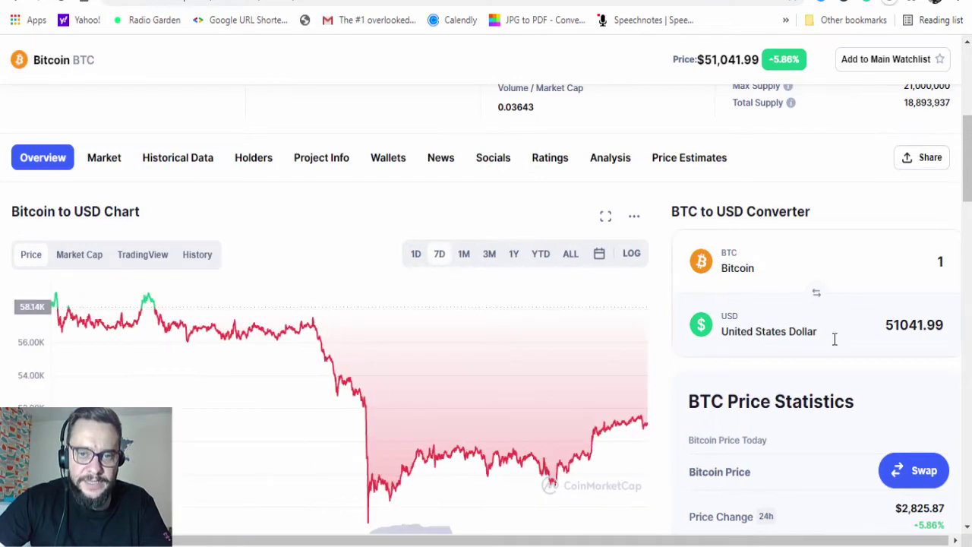
{"action": "scroll", "coordinate": [820, 346], "scroll_direction": "down", "scroll_amount": 1}
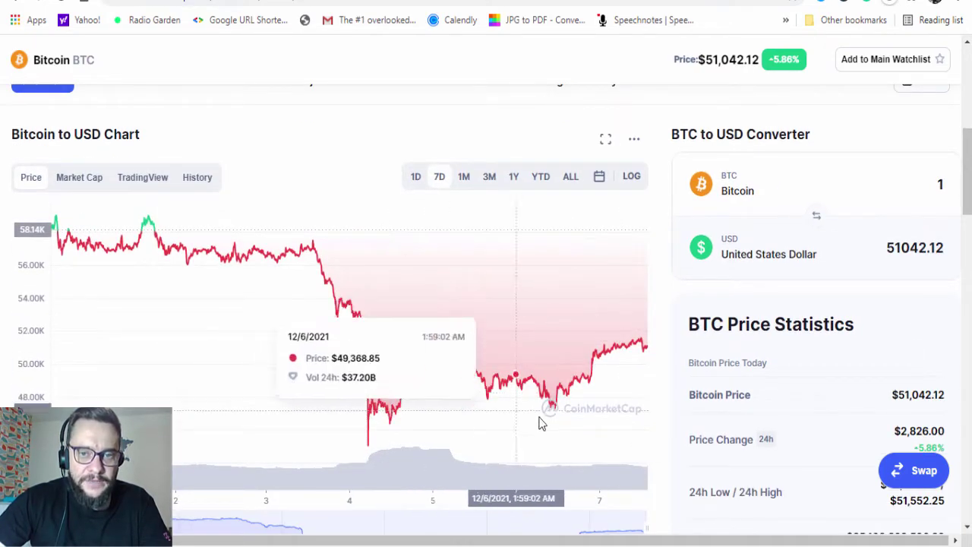
{"action": "left_click", "coordinate": [415, 179]}
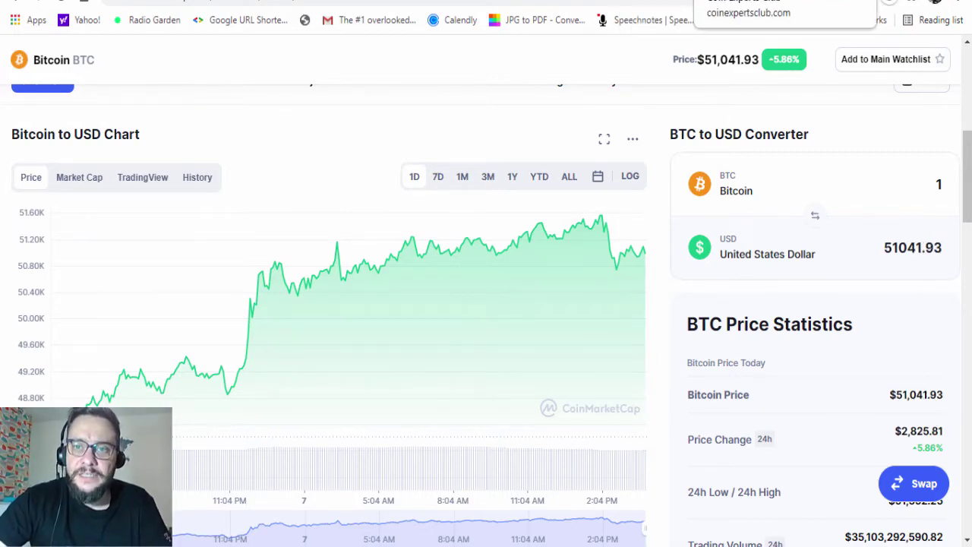
{"action": "left_click", "coordinate": [744, 1]}
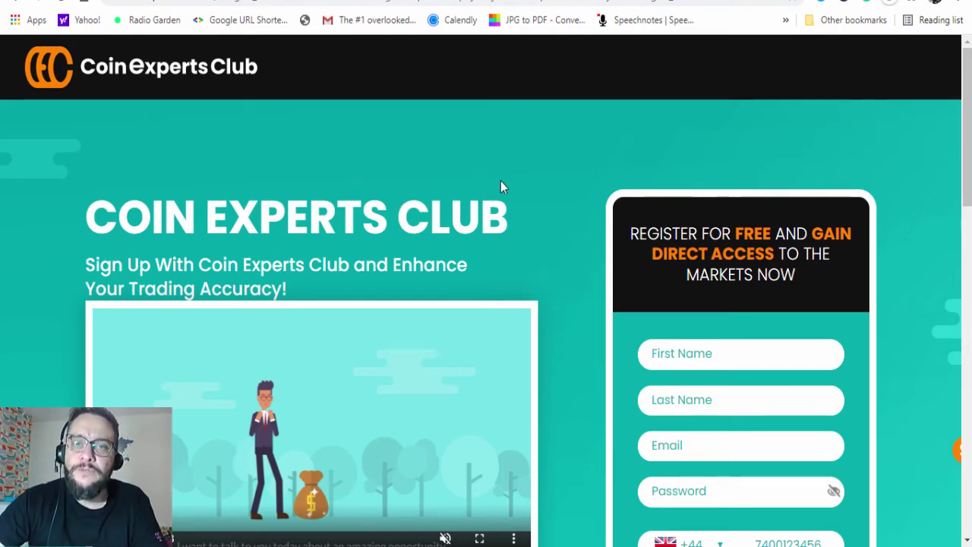
{"action": "scroll", "coordinate": [532, 180], "scroll_direction": "down", "scroll_amount": 2}
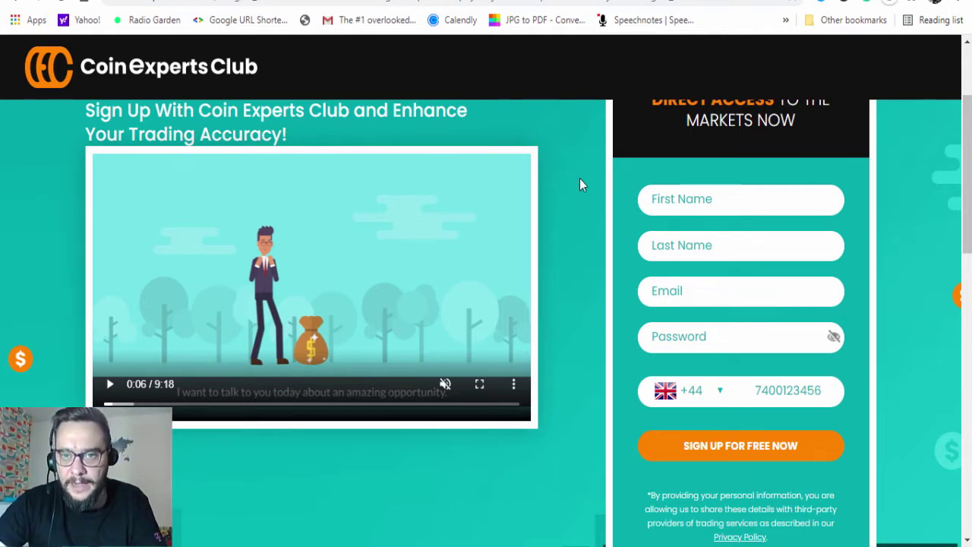
{"action": "scroll", "coordinate": [577, 209], "scroll_direction": "up", "scroll_amount": 2}
{"action": "scroll", "coordinate": [558, 208], "scroll_direction": "down", "scroll_amount": 2}
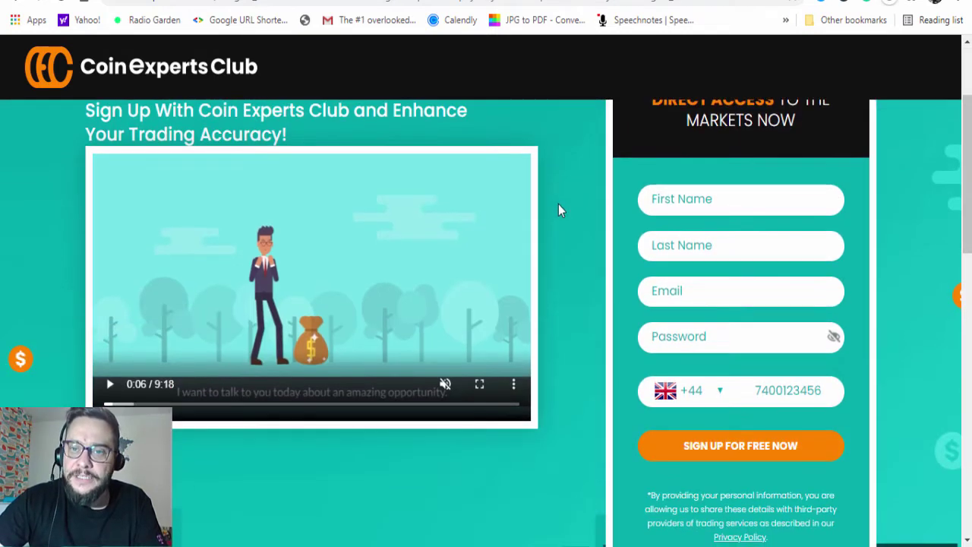
{"action": "scroll", "coordinate": [585, 207], "scroll_direction": "up", "scroll_amount": 1}
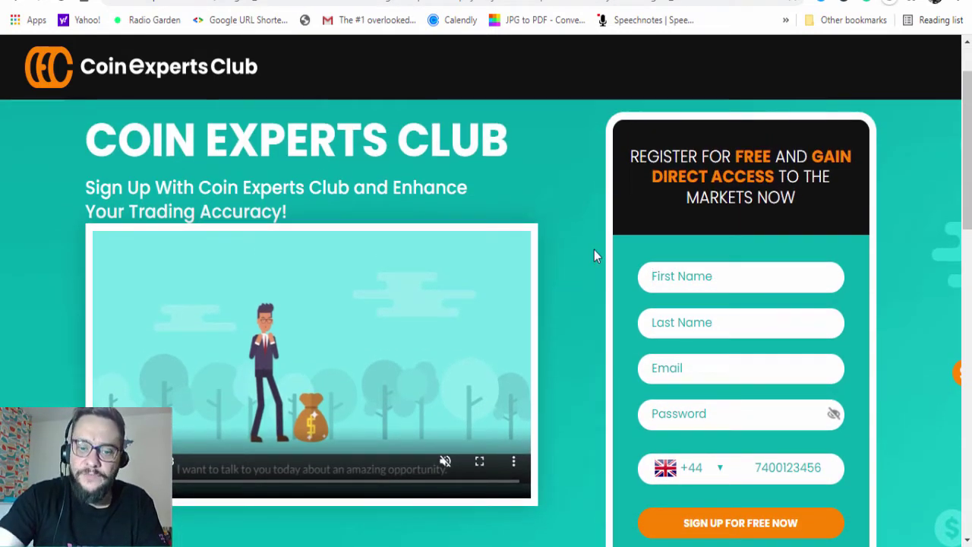
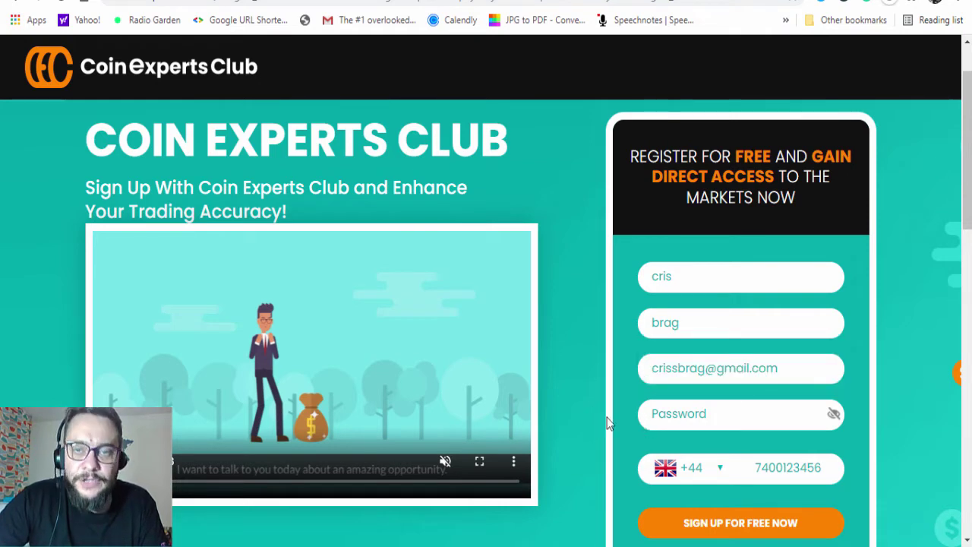
Complete the Gmail email address and enter the account password
{"action": "left_click", "coordinate": [691, 422]}
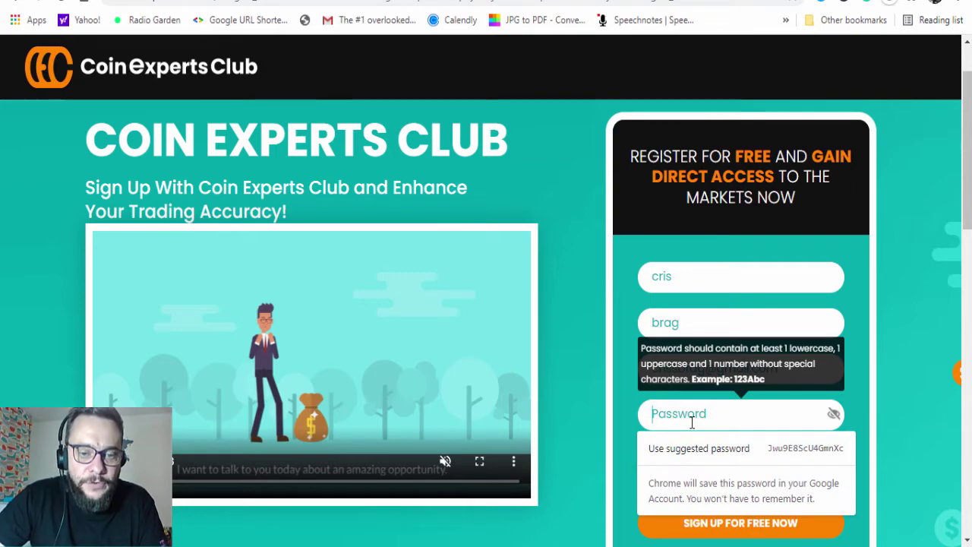
{"action": "type", "text": "••••••••"}
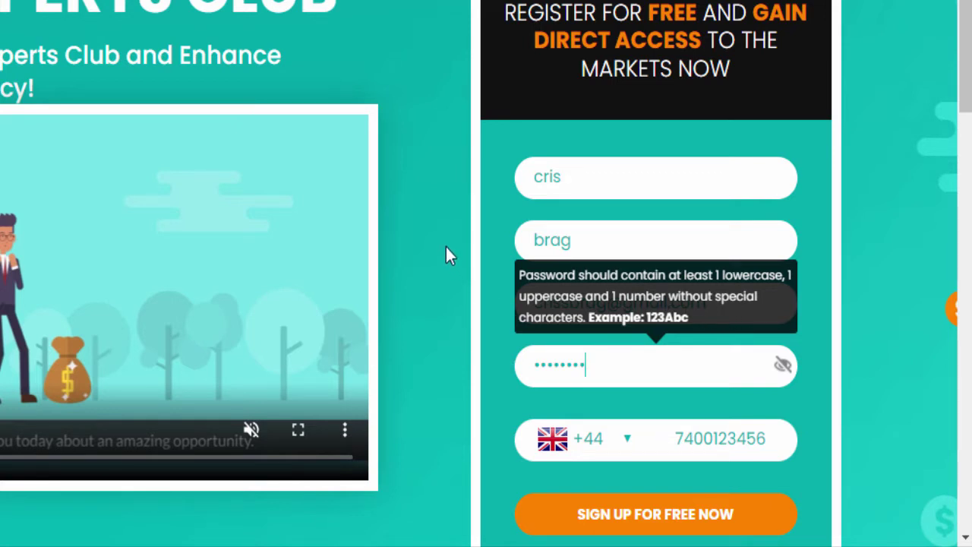
Paste the mobile phone number and submit the Sign Up For Free Now form
{"action": "left_click", "coordinate": [657, 437]}
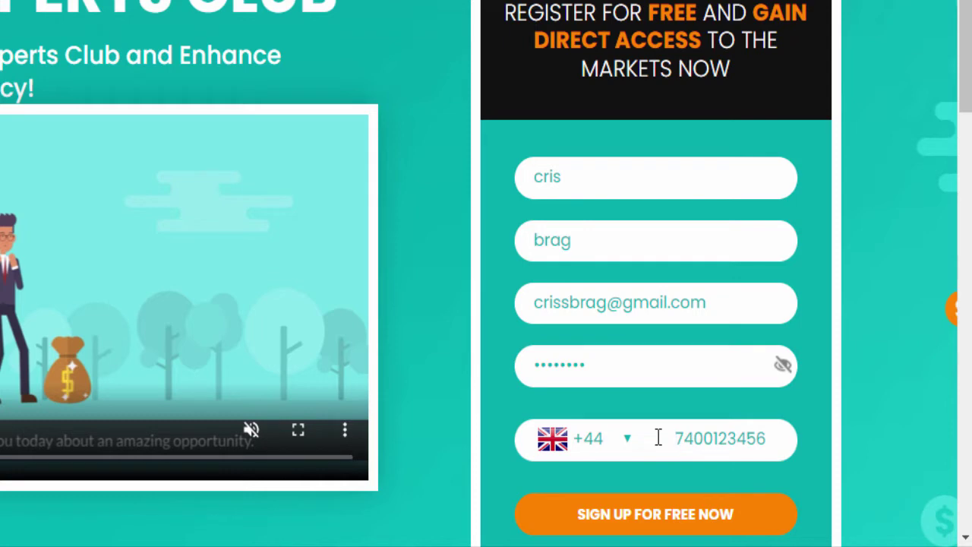
{"action": "key", "text": "ctrl+v"}
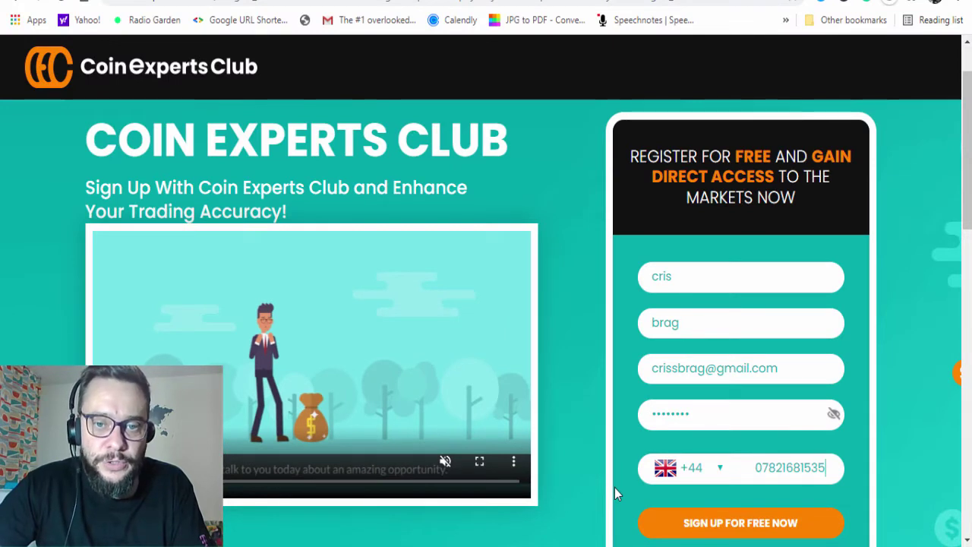
{"action": "scroll", "coordinate": [591, 456], "scroll_direction": "down", "scroll_amount": 1}
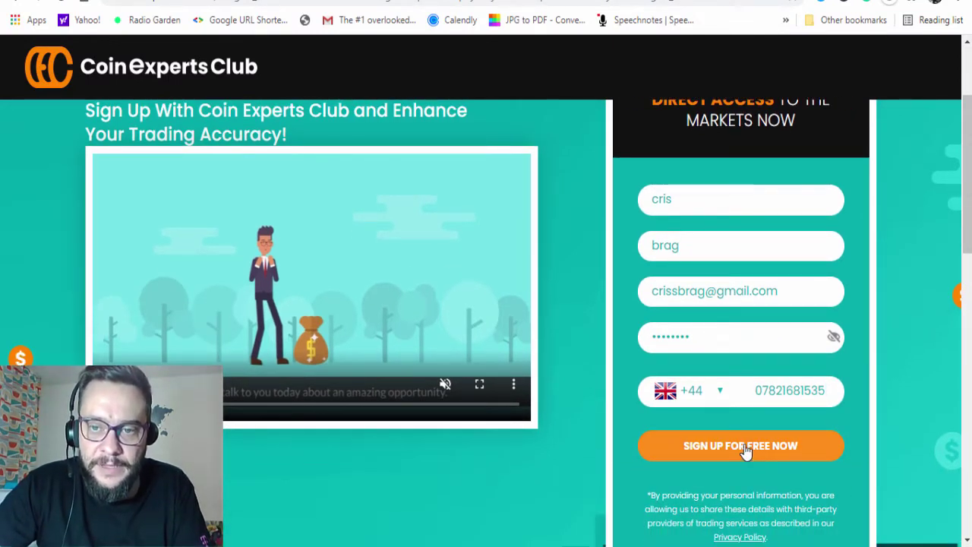
{"action": "left_click", "coordinate": [739, 448]}
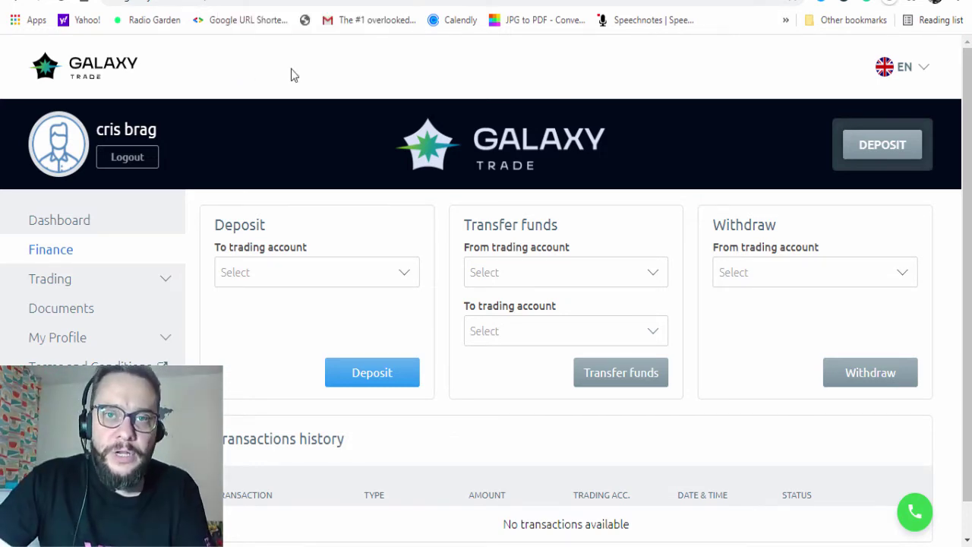
Switch from the Galaxy Trade finance page to the Gmail inbox tab
{"action": "left_click", "coordinate": [76, 3]}
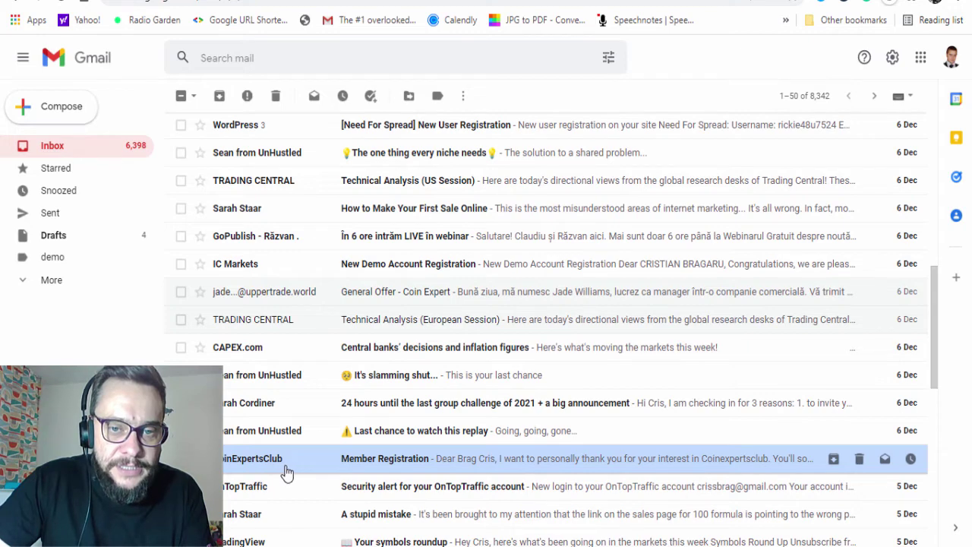
Open the CoinExpertsClub Member Registration email, dismiss the notification, and select a credential value
{"action": "left_click", "coordinate": [270, 467]}
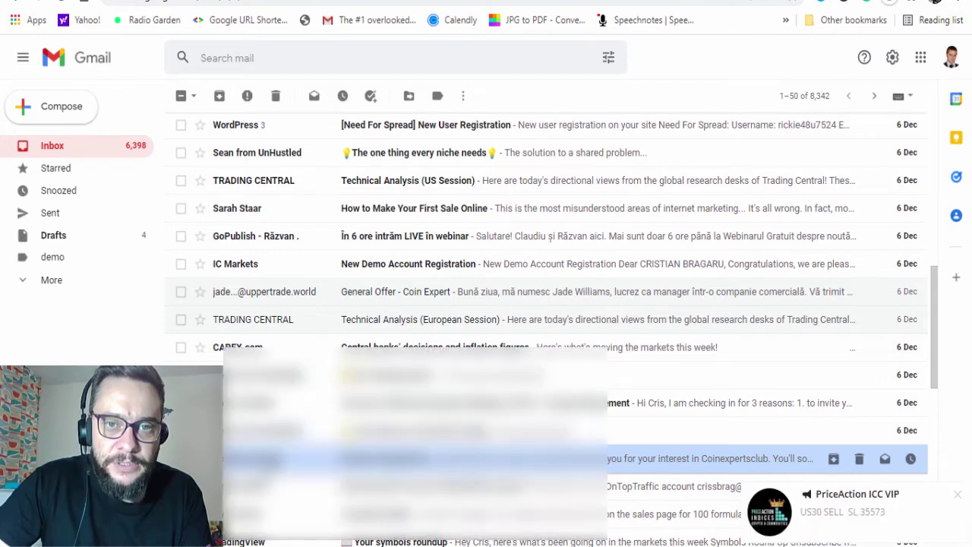
{"action": "left_click", "coordinate": [959, 495]}
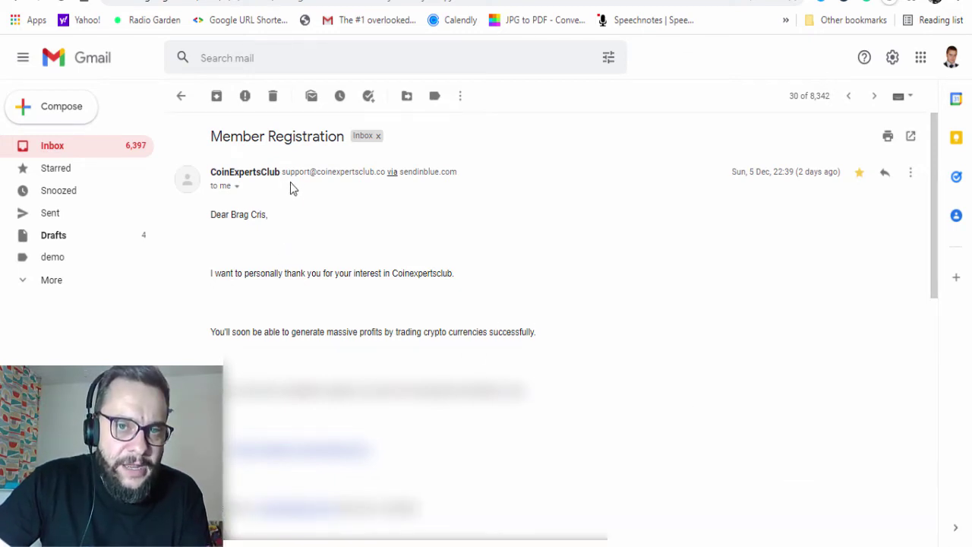
{"action": "scroll", "coordinate": [315, 277], "scroll_direction": "down", "scroll_amount": 1}
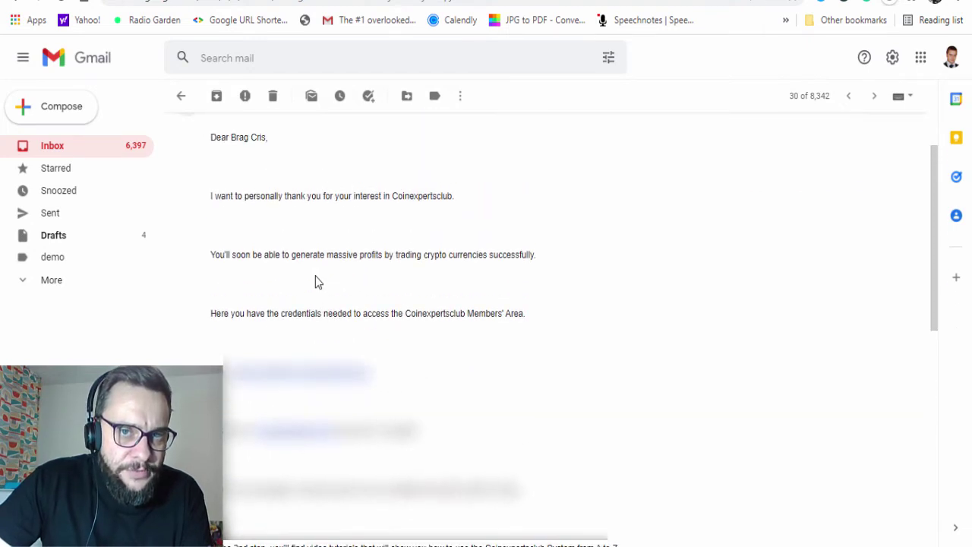
{"action": "double_click", "coordinate": [400, 430]}
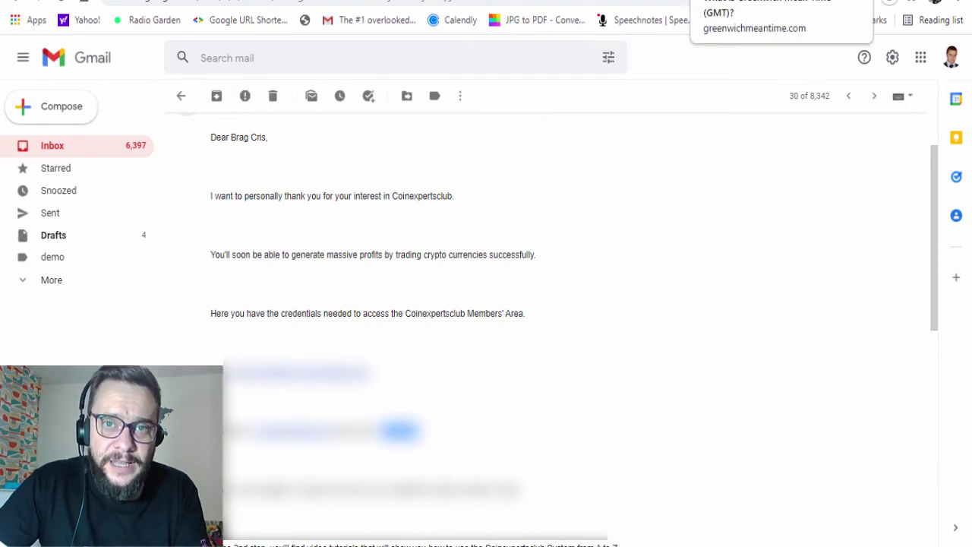
{"action": "key", "text": "ctrl+t"}
Sign in from the bookmarked login page and browse the December 2021 Market Analysis posts
{"action": "left_click", "coordinate": [305, 20]}
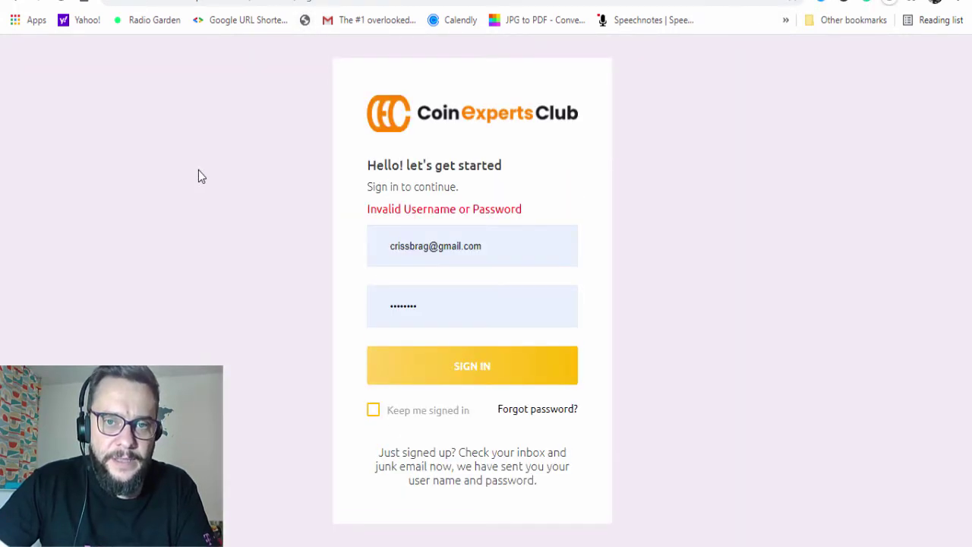
{"action": "left_click", "coordinate": [465, 382]}
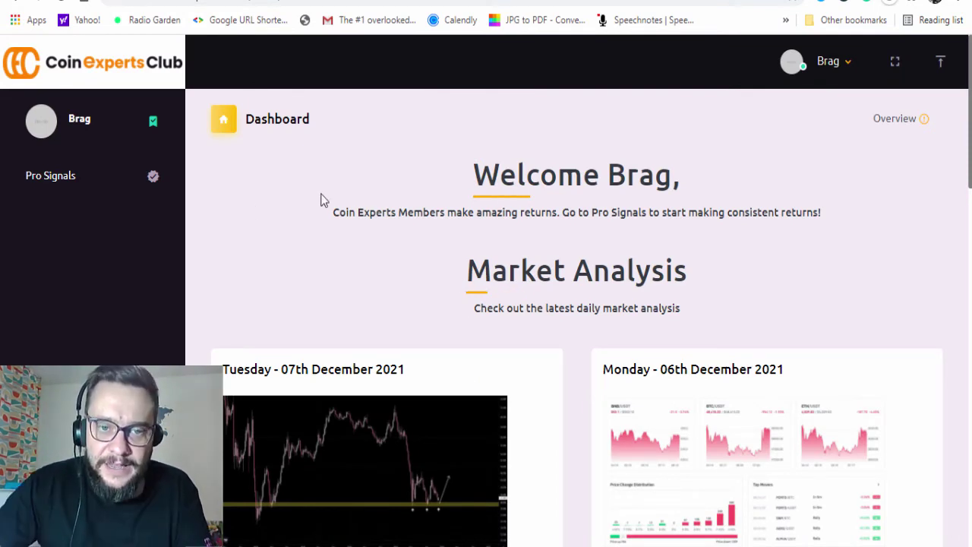
{"action": "scroll", "coordinate": [325, 212], "scroll_direction": "down", "scroll_amount": 3}
{"action": "scroll", "coordinate": [331, 237], "scroll_direction": "down", "scroll_amount": 10}
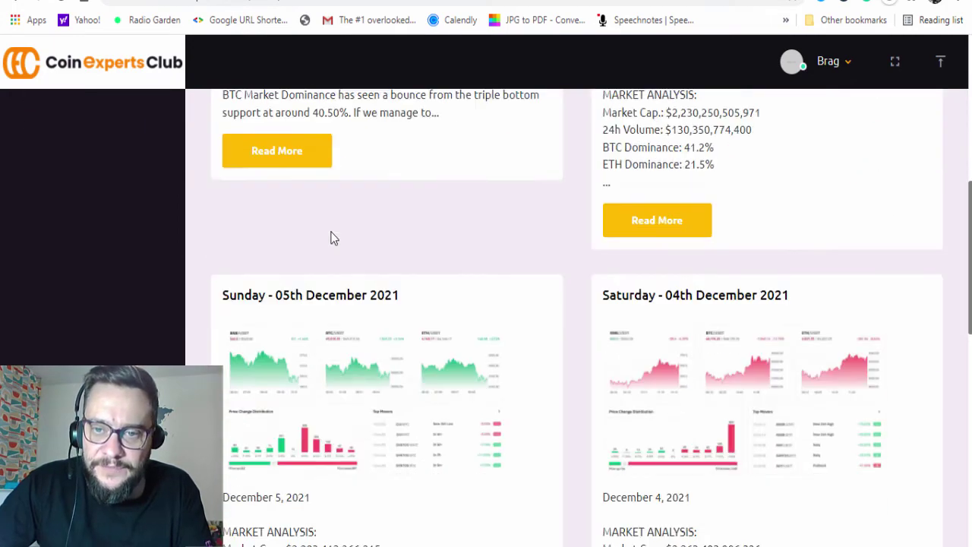
{"action": "scroll", "coordinate": [388, 284], "scroll_direction": "up", "scroll_amount": 12}
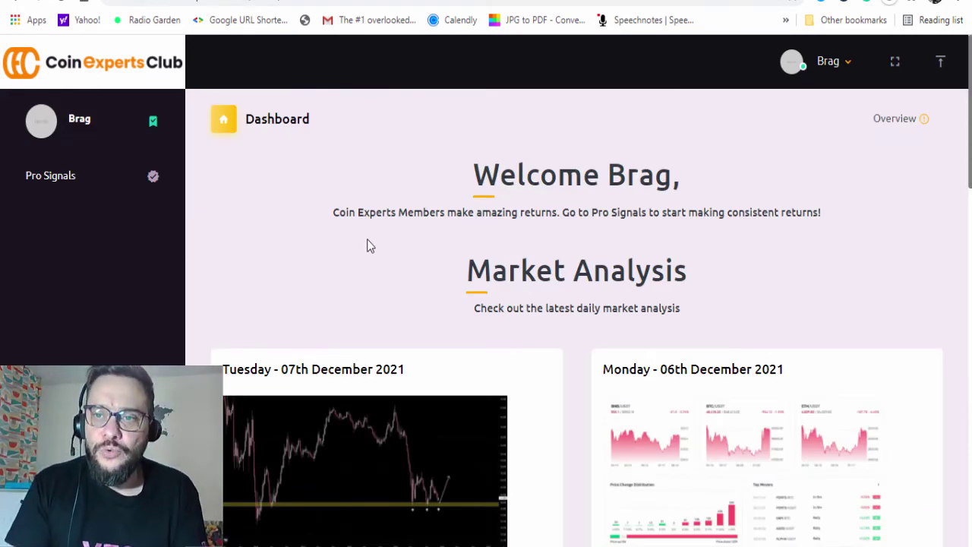
Open Pro Signals from the left sidebar to reveal the subscription-expired notice
{"action": "left_click", "coordinate": [71, 182]}
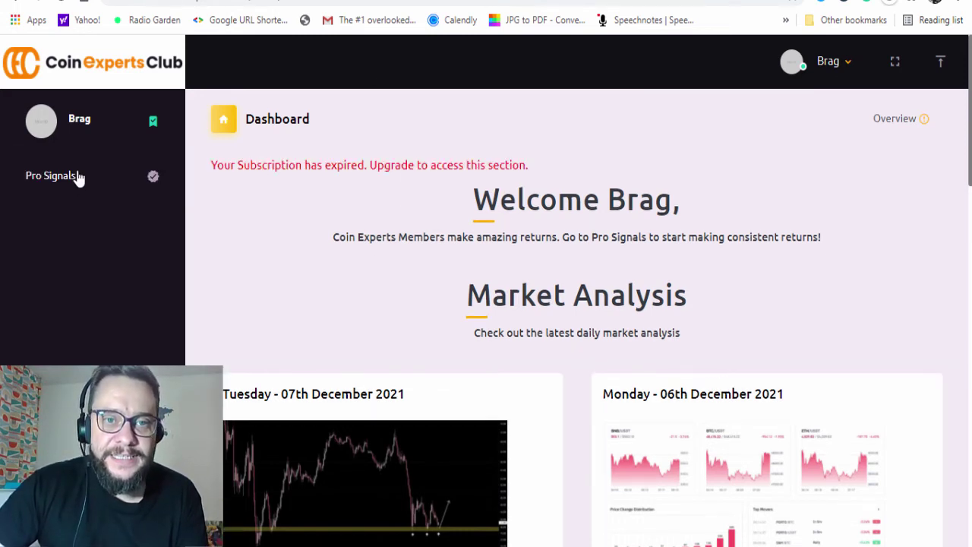